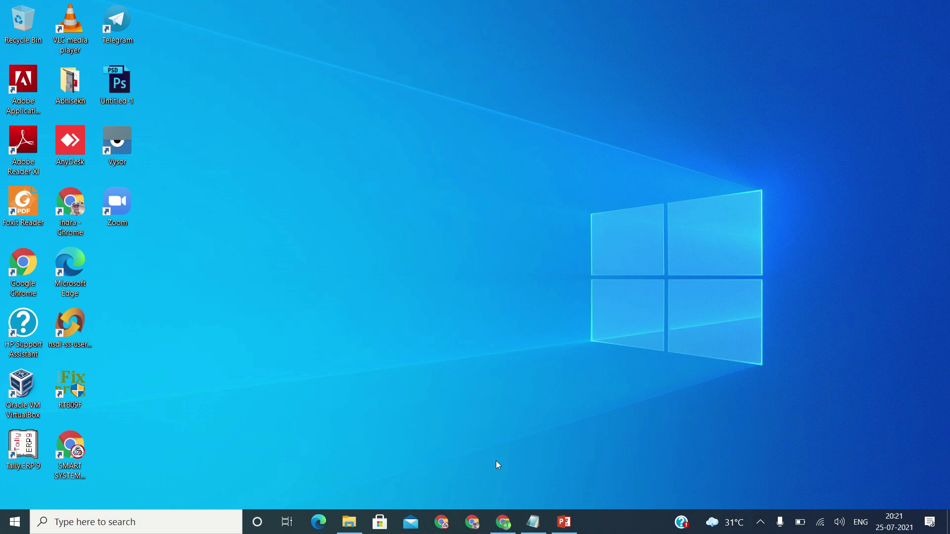
Launch Google Chrome from the taskbar to a blank New Tab page
left_click(503, 522)
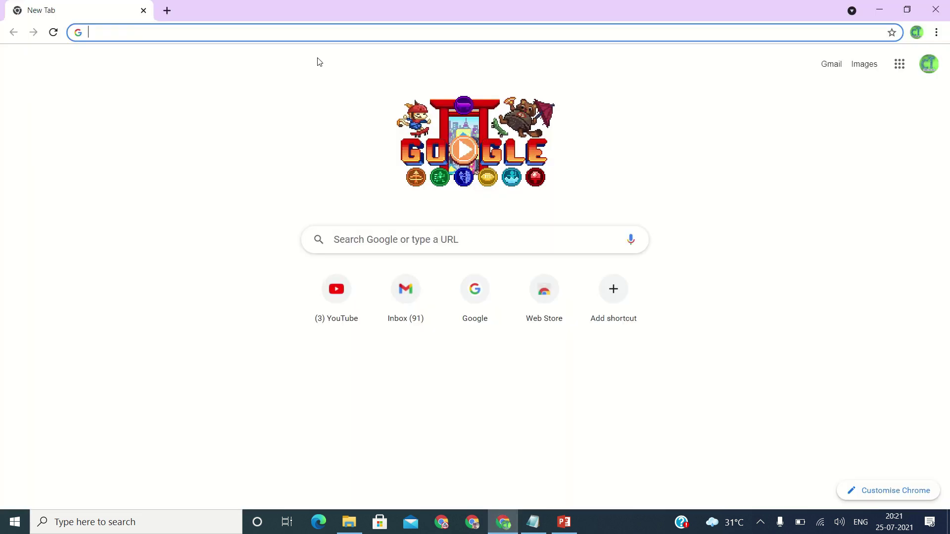
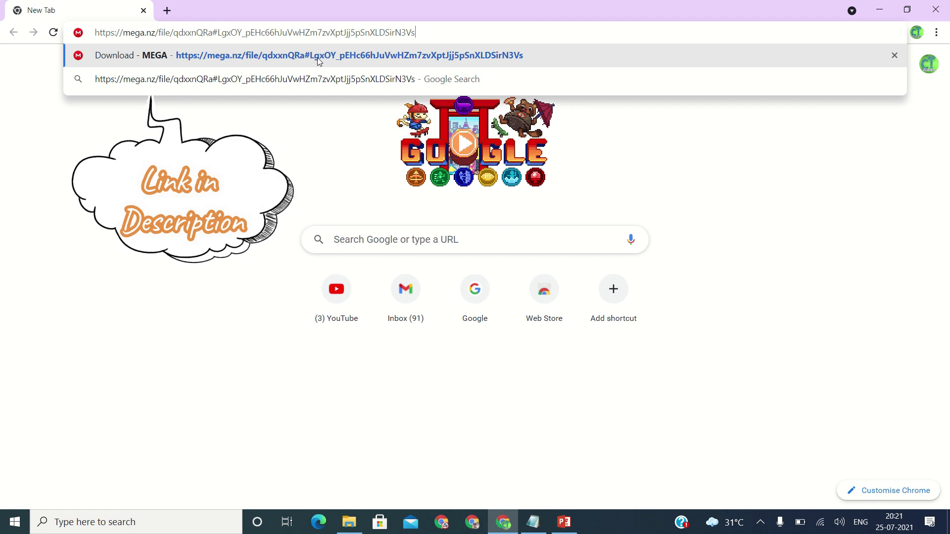
Download the 314.1 MB Filmora X rar from its MEGA link and show Chrome's downloads list
left_click(317, 57)
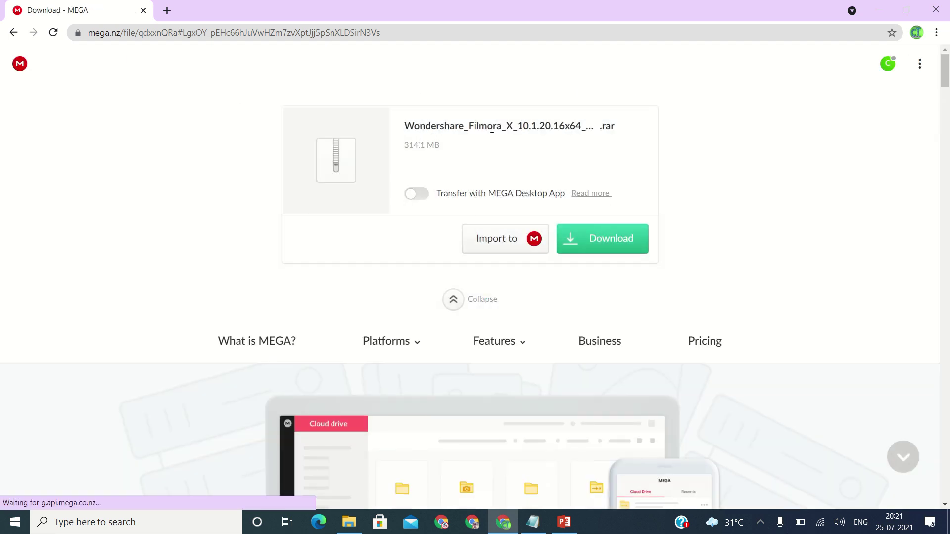
left_click(599, 239)
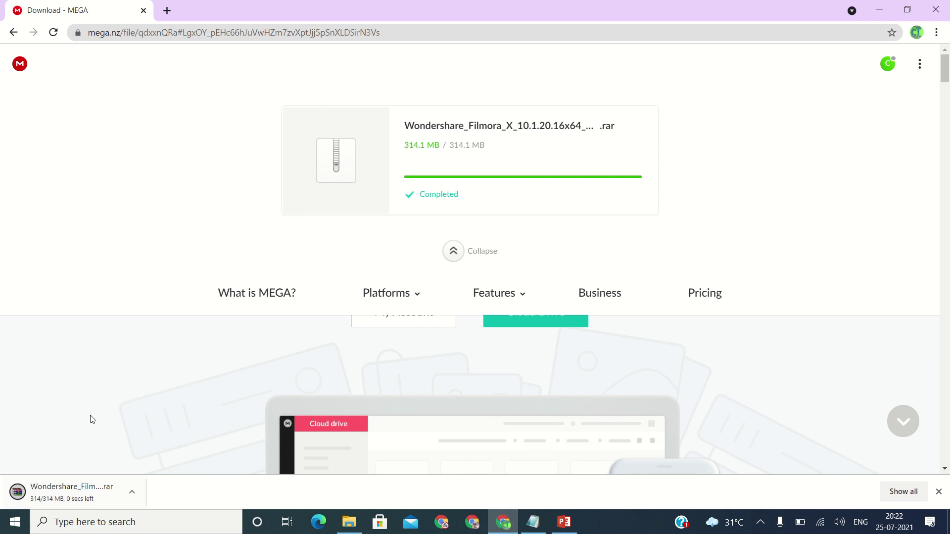
key("ctrl+j")
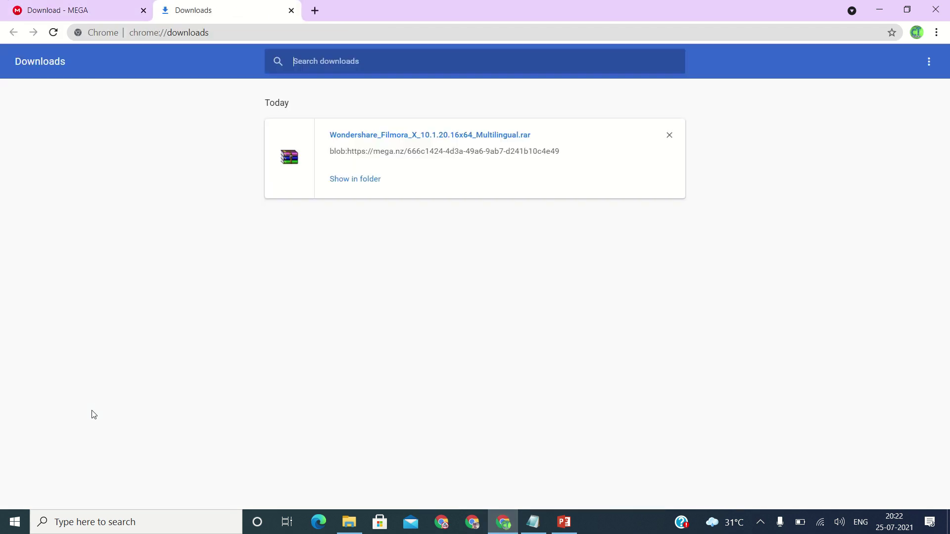
Reveal the downloaded Filmora rar in the Downloads folder in File Explorer
left_click(352, 182)
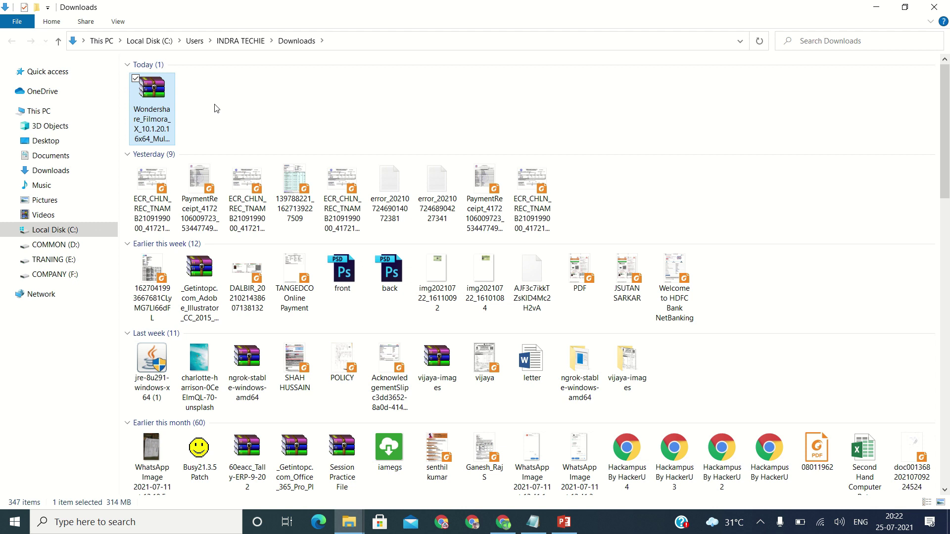
left_click(15, 522)
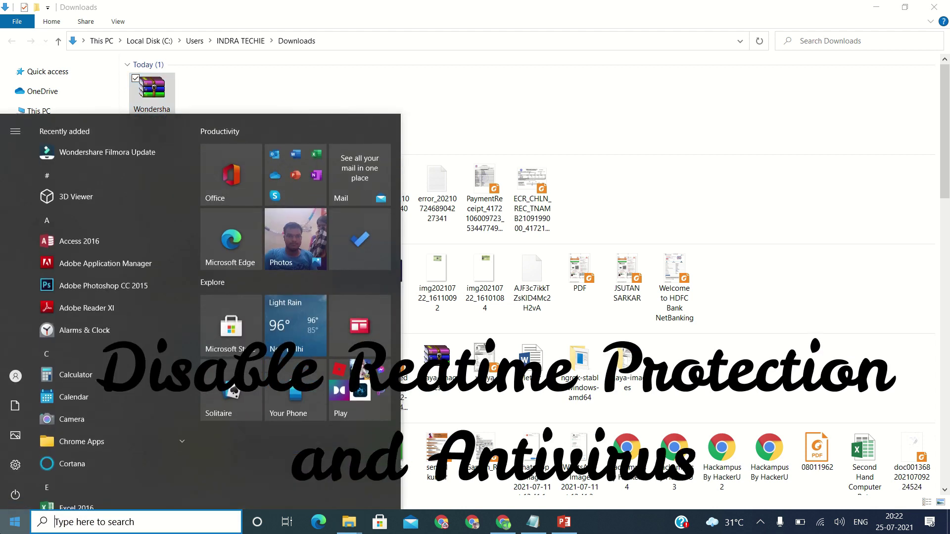
Switch off Real-time protection in Windows Security's Virus & threat protection settings
type("virus")
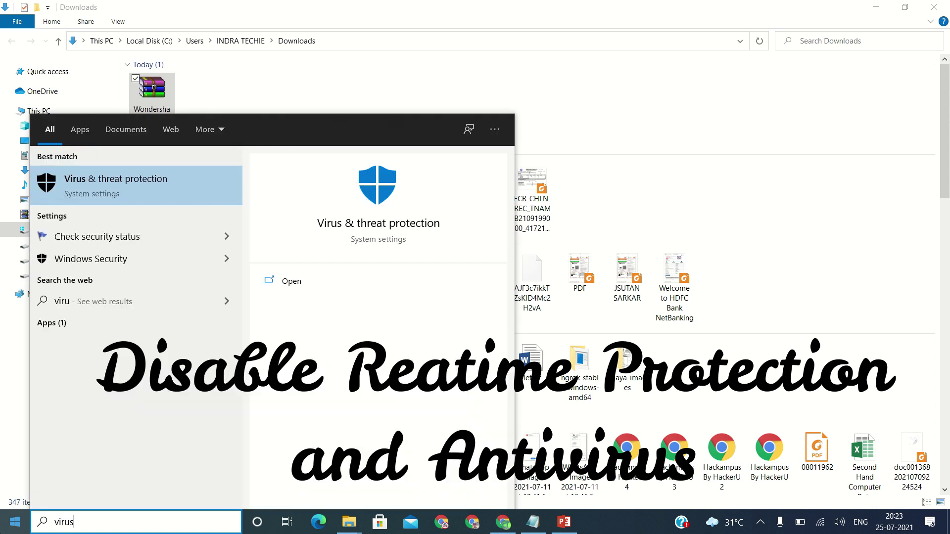
left_click(139, 186)
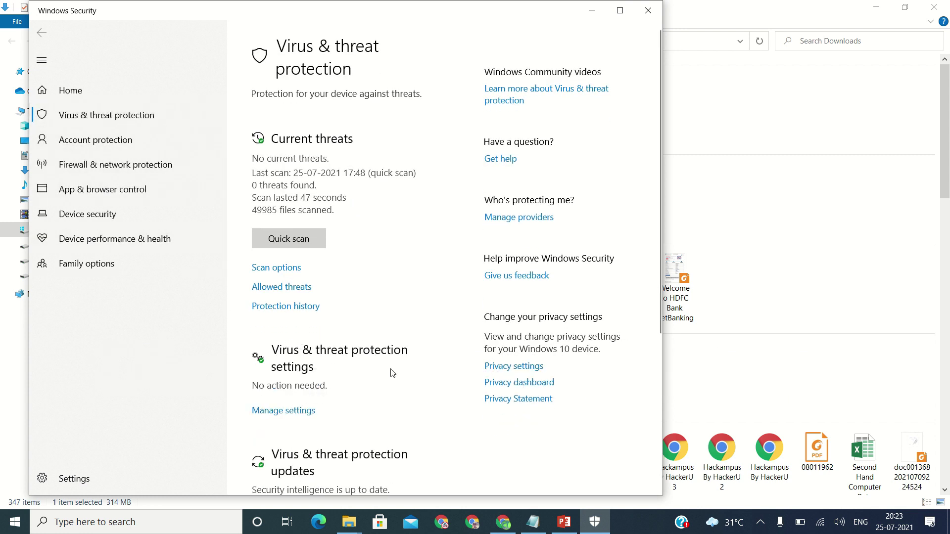
left_click(293, 410)
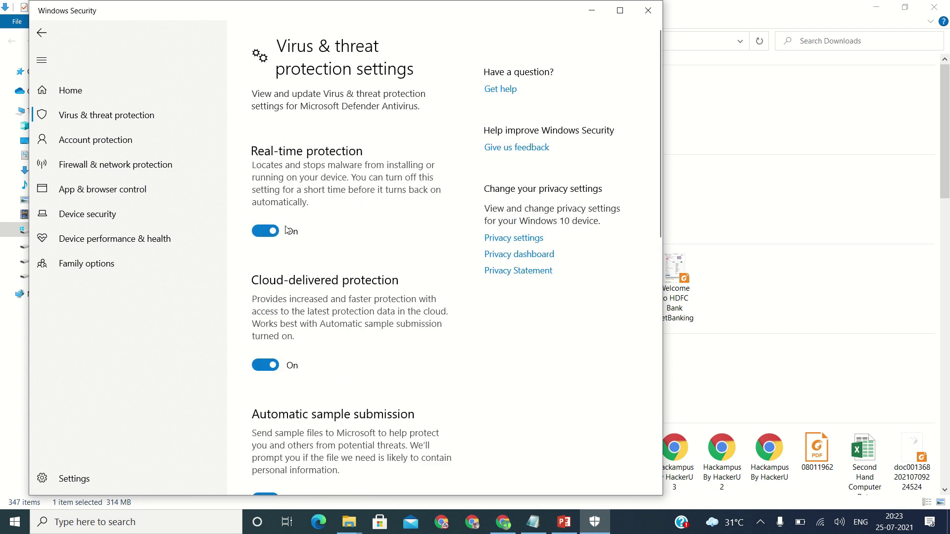
left_click(267, 231)
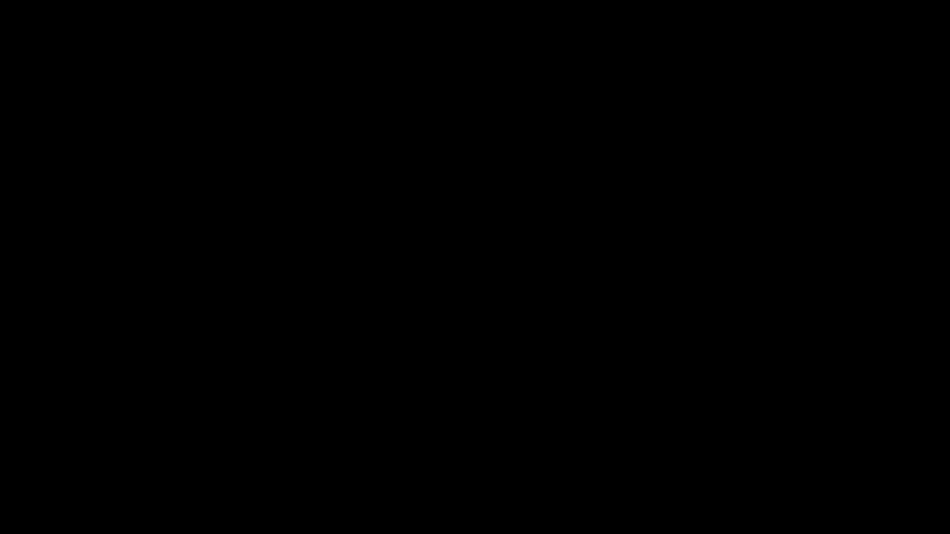
left_click(424, 343)
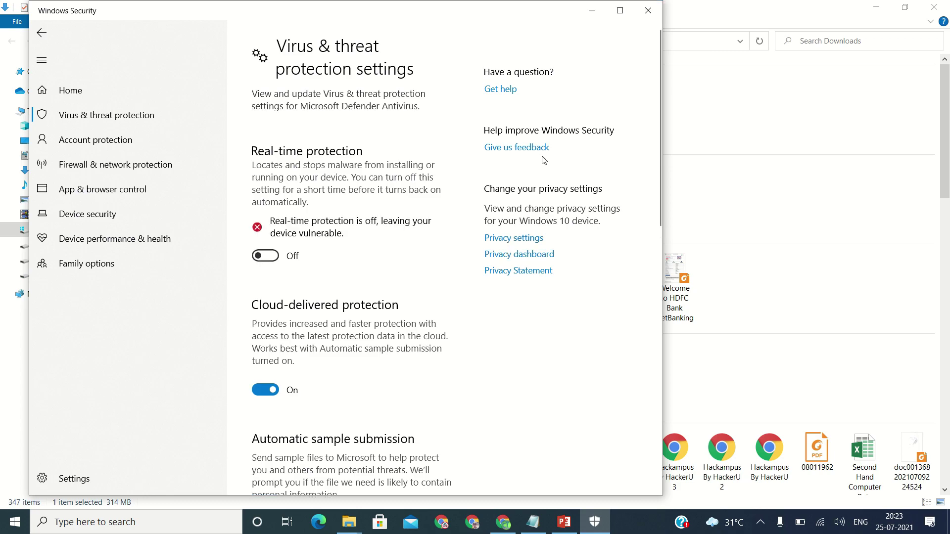
Close Windows Security and extract the Filmora rar into its own folder using the archive password
left_click(648, 8)
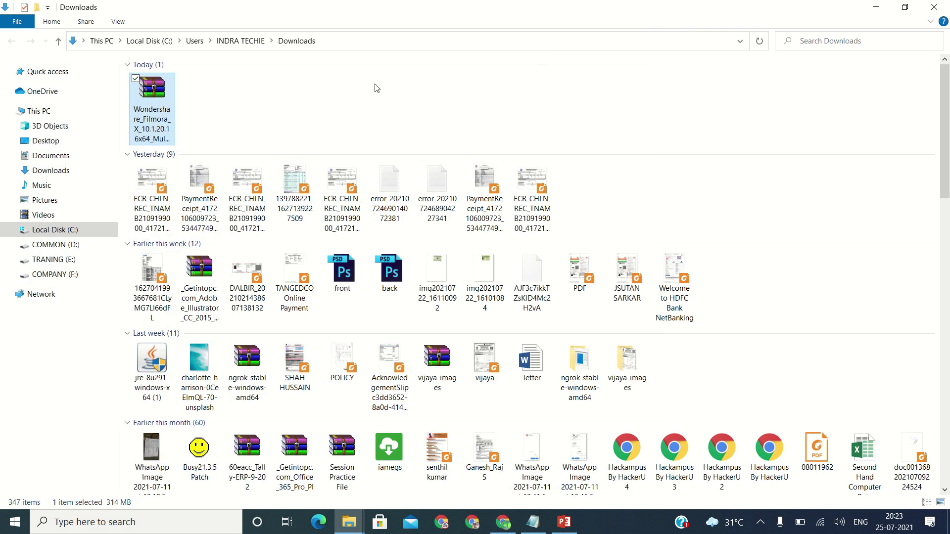
right_click(159, 108)
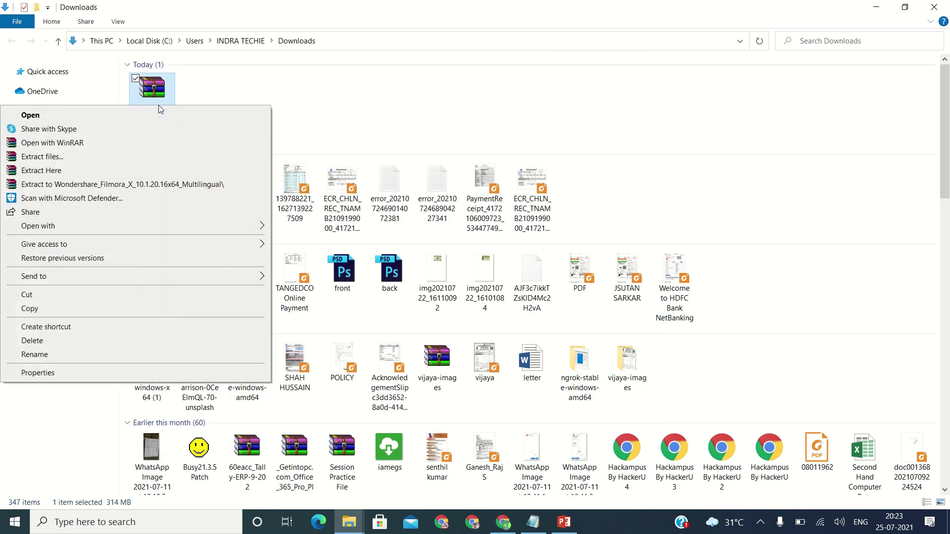
left_click(159, 185)
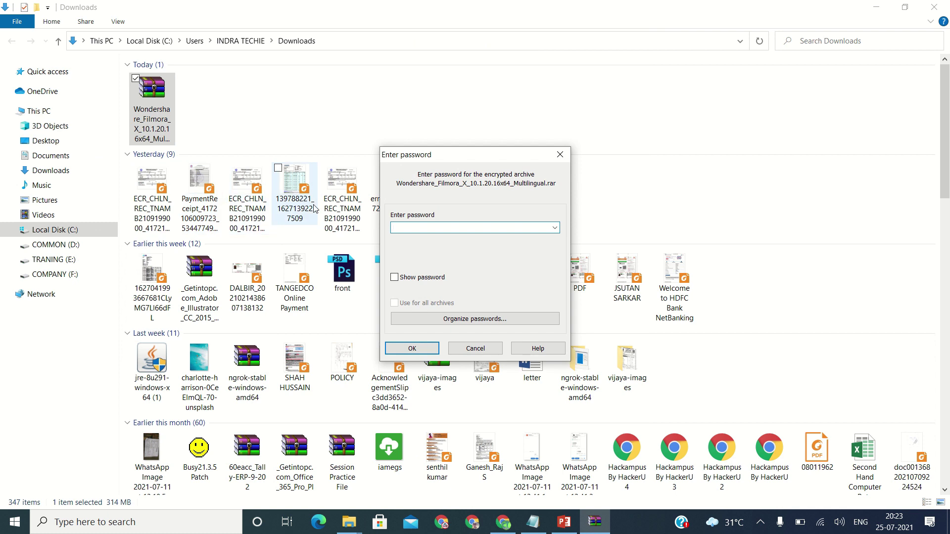
type("123")
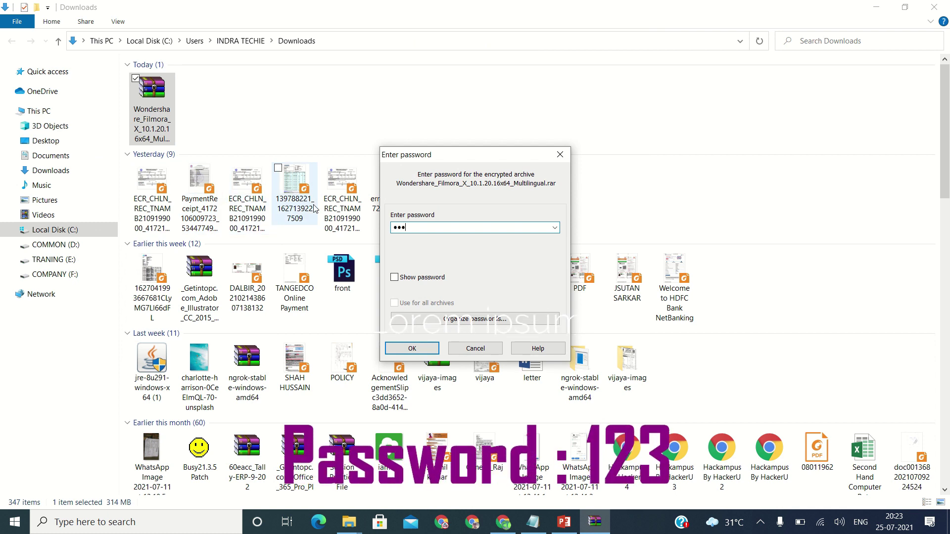
left_click(394, 278)
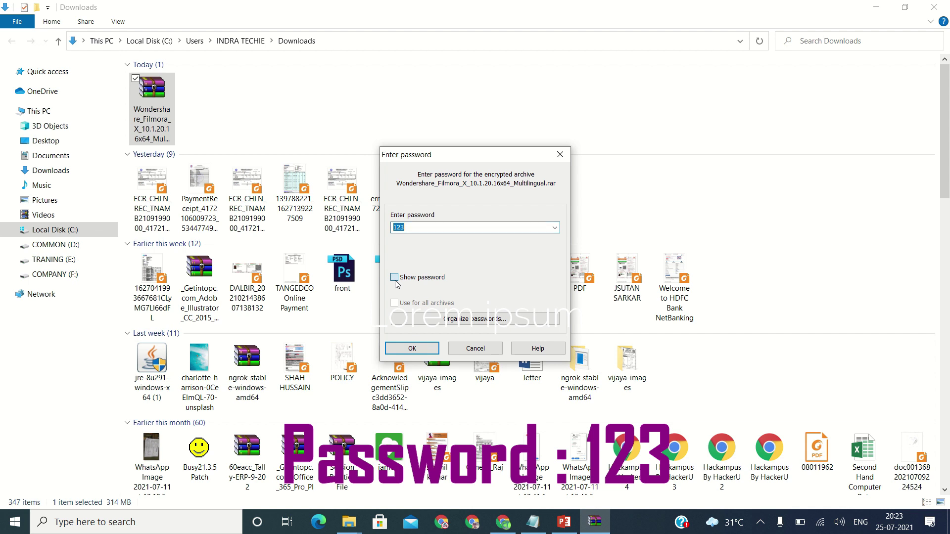
left_click(411, 349)
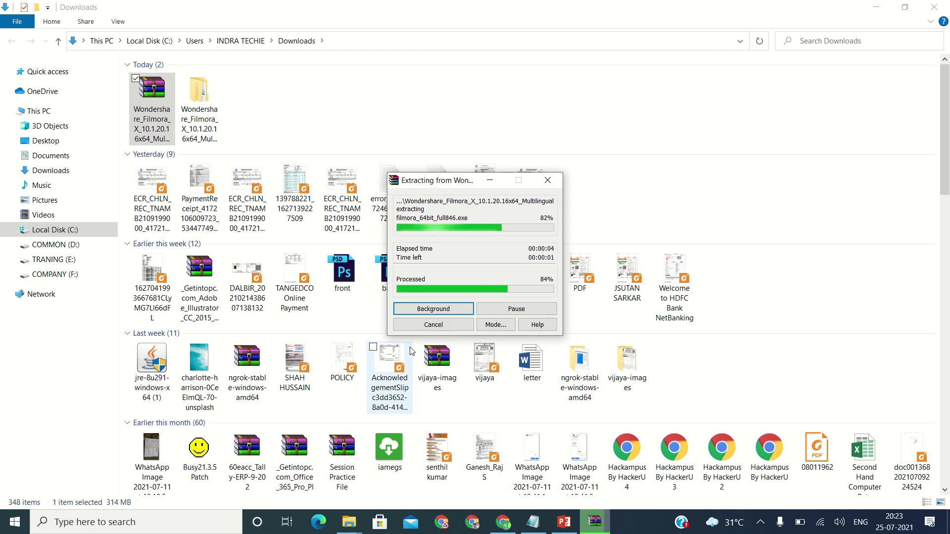
Open the extracted Filmora folder and its inner folder, then run filmora_64bit_full846 with permission
left_click(300, 114)
left_click(209, 115)
double_click(209, 116)
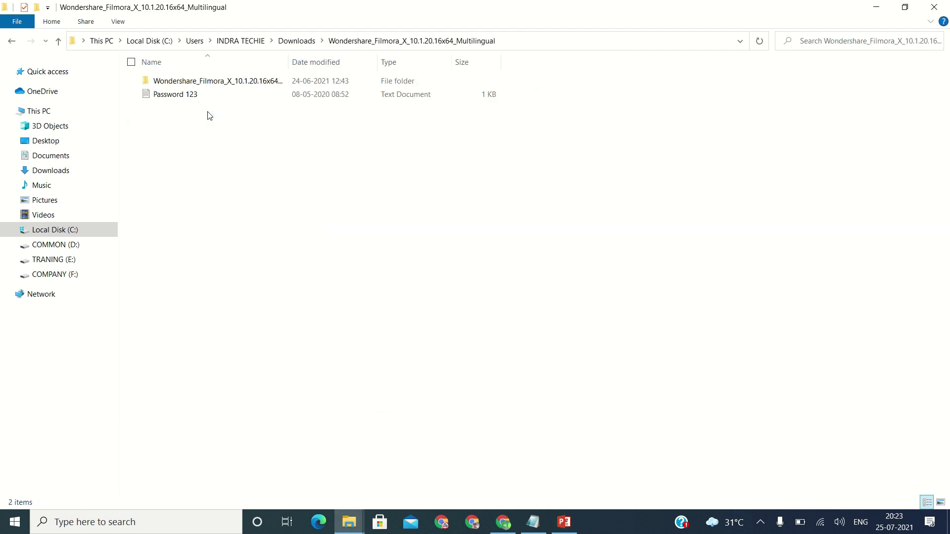
double_click(216, 84)
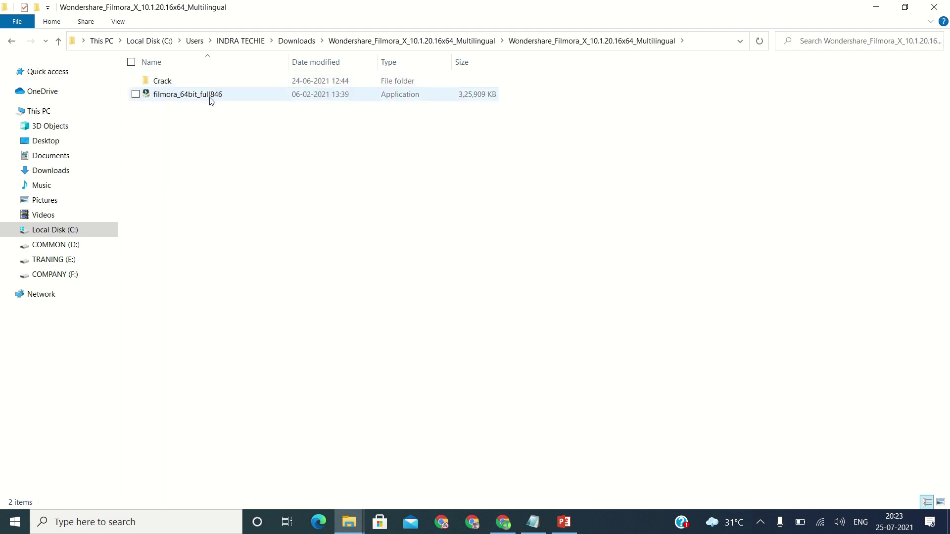
double_click(188, 99)
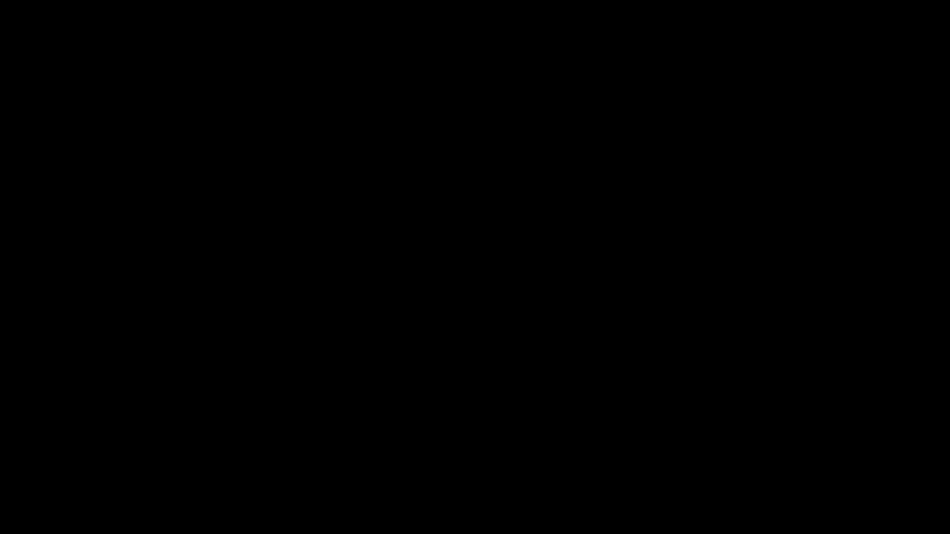
left_click(409, 355)
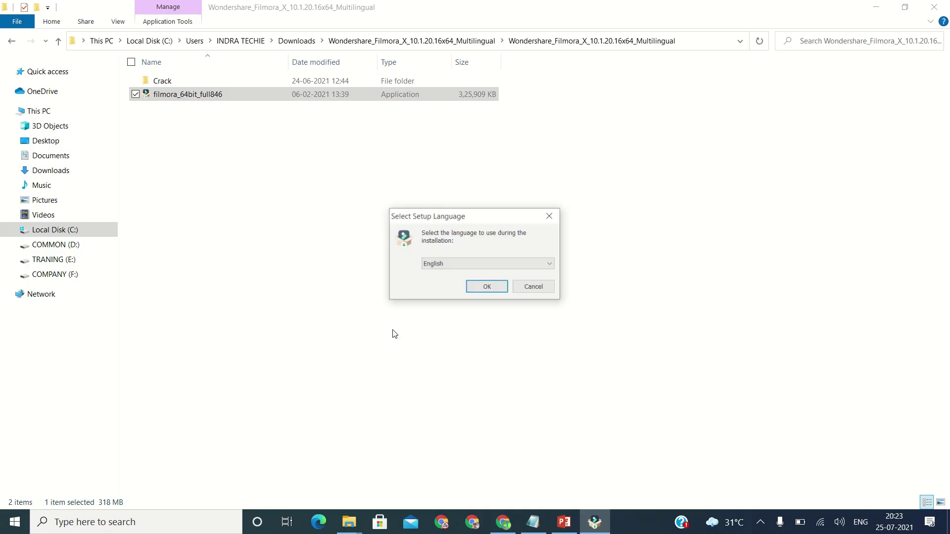
Install Filmora X in English into the default Program Files folder, accepting the license agreement
left_click(485, 289)
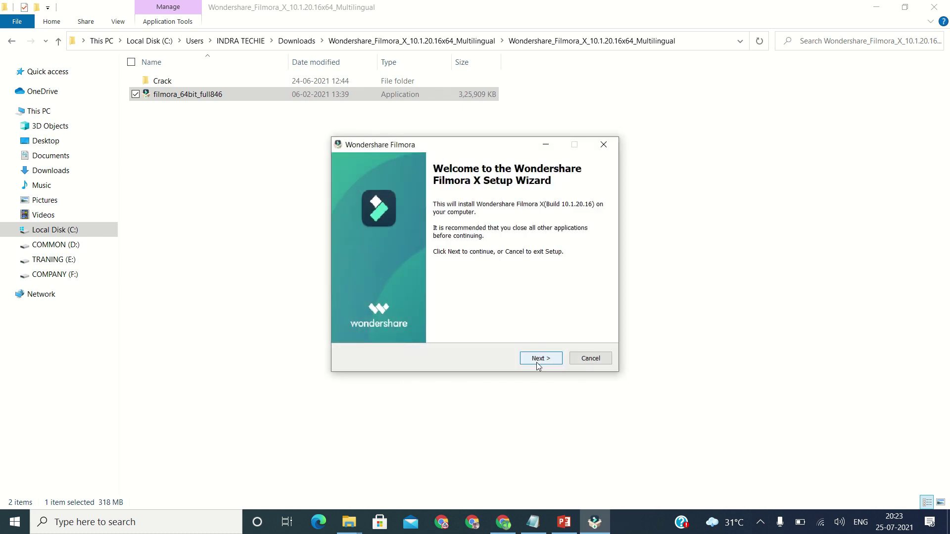
left_click(538, 359)
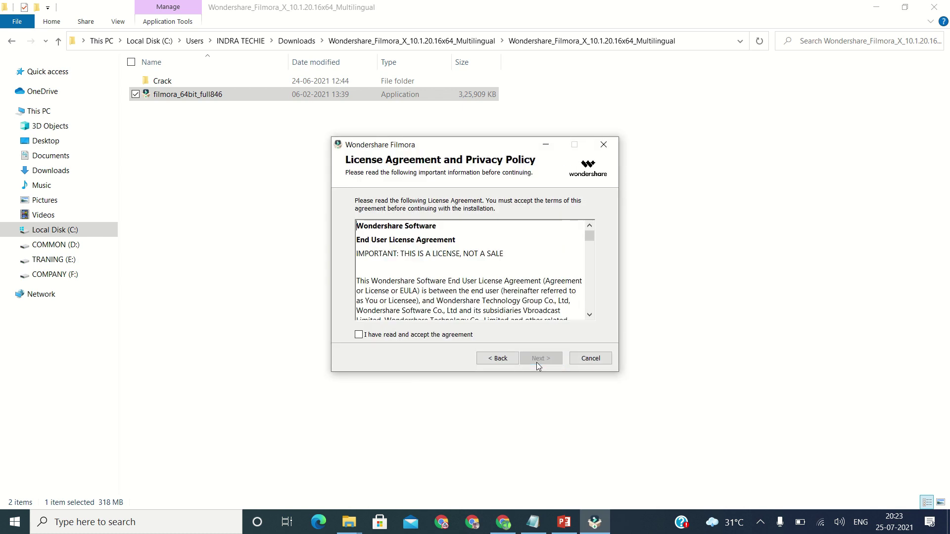
left_click(367, 339)
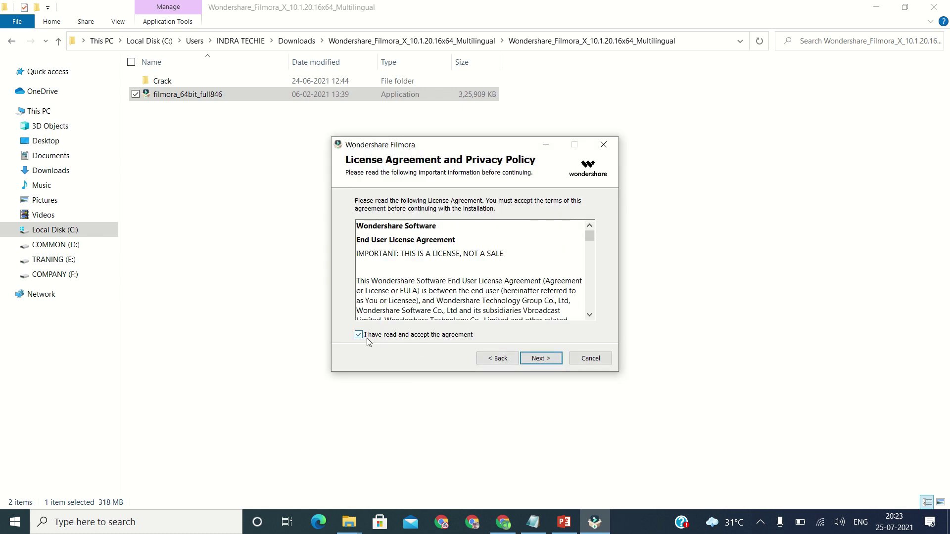
left_click(541, 360)
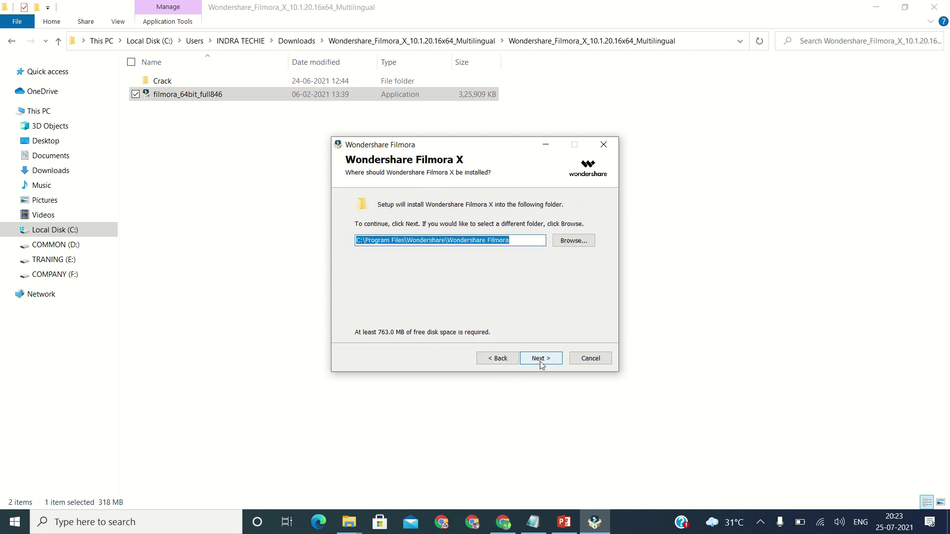
left_click(541, 359)
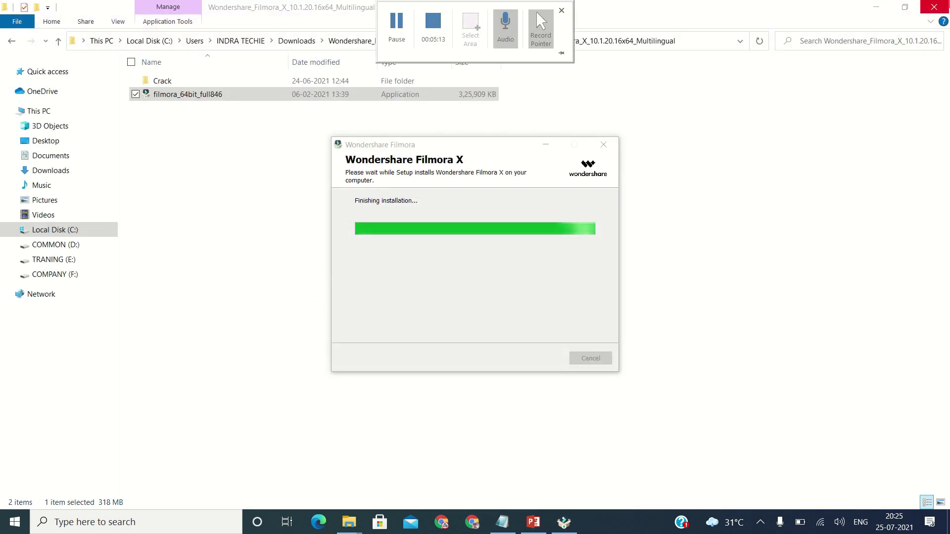
Bring the finished installer forward and opt out of the User Experience Improvement Program
left_click(451, 392)
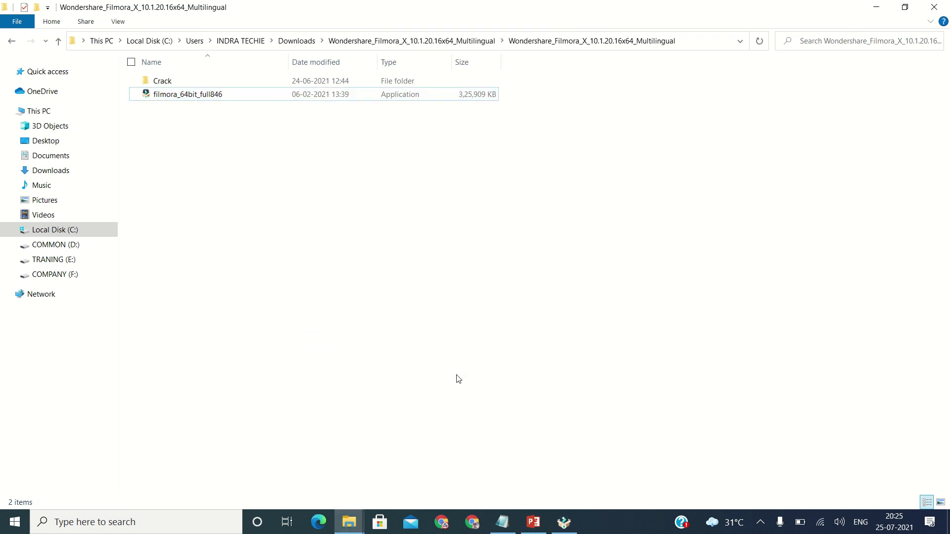
left_click(570, 519)
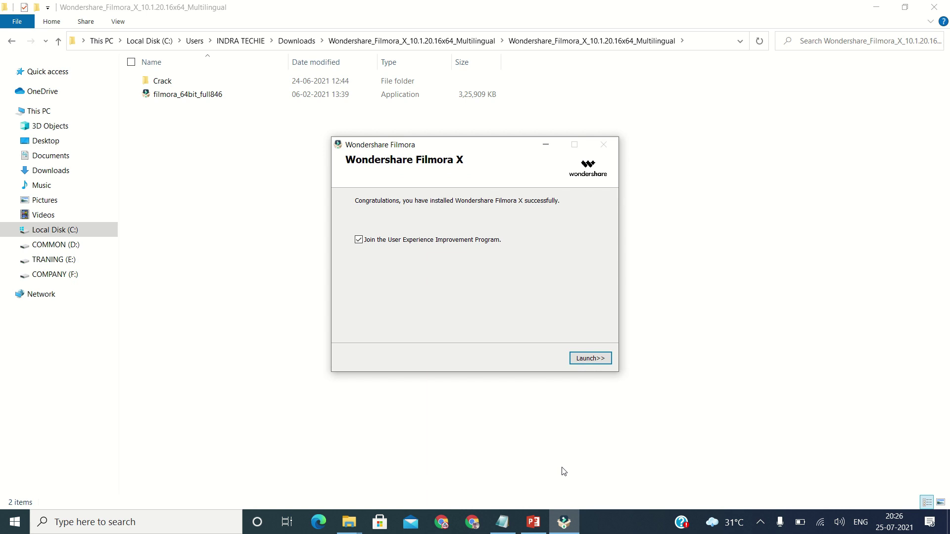
left_click(371, 243)
Launch Filmora X from the installer and minimize File Explorer while it loads
left_click(599, 359)
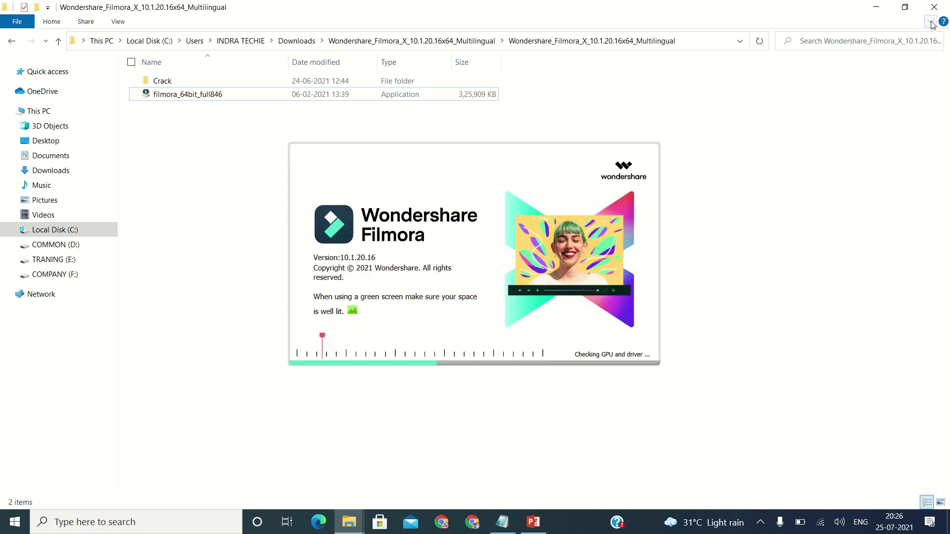
left_click(876, 11)
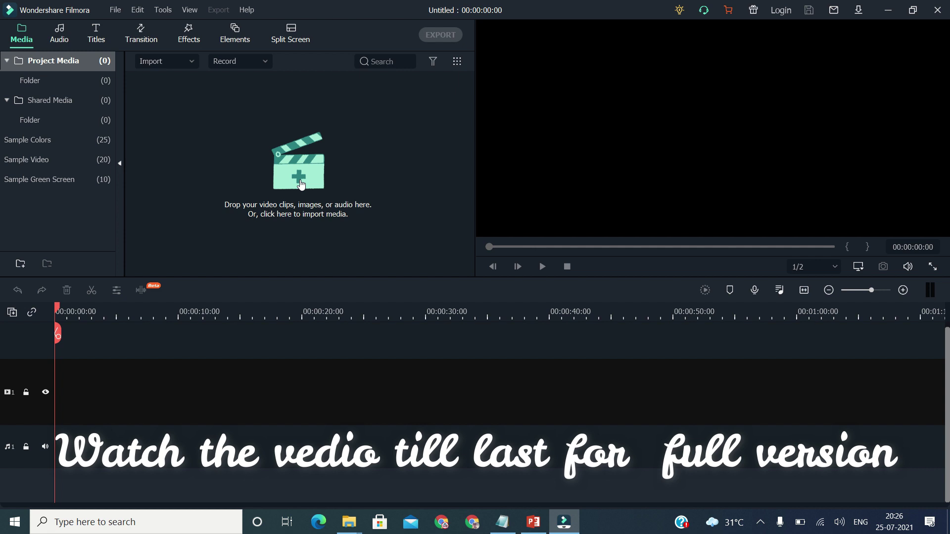
Import videoplayback (1) from D:\songs onto the video track, then open the Effects library
left_click(301, 184)
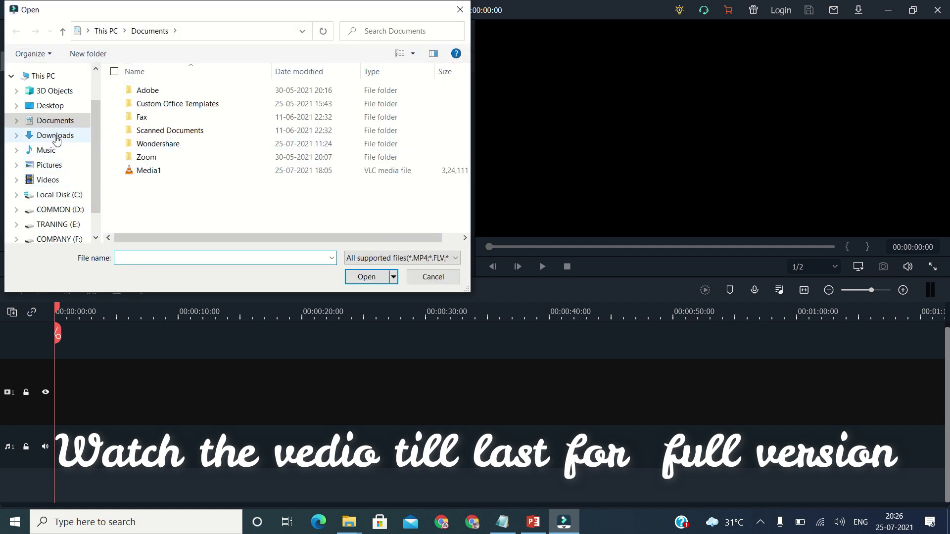
left_click(59, 210)
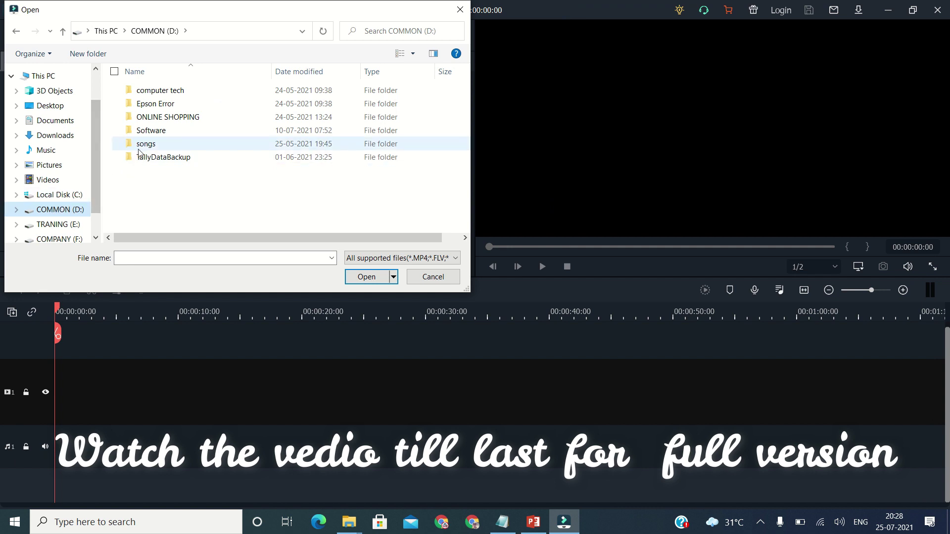
double_click(145, 143)
left_click(146, 127)
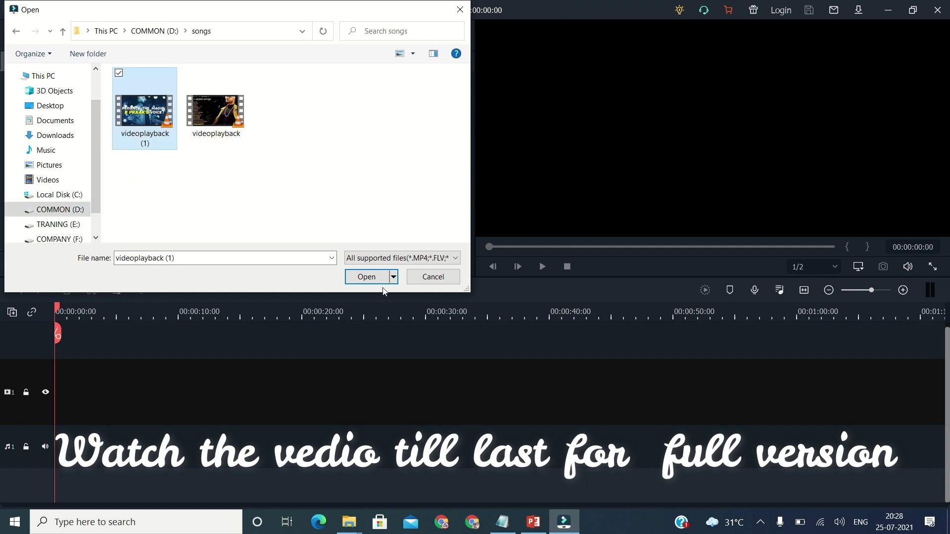
left_click(380, 275)
left_click_drag(184, 112, 58, 402)
left_click(528, 284)
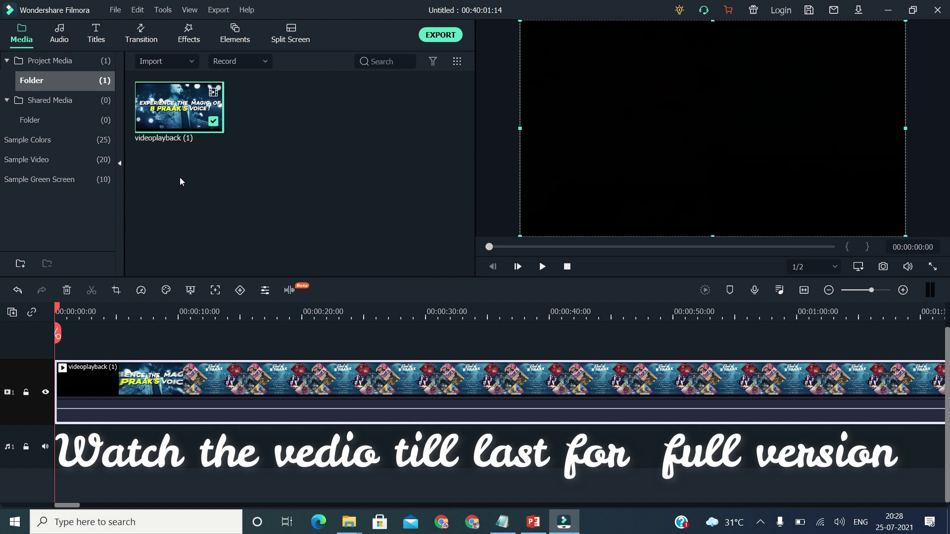
left_click(188, 40)
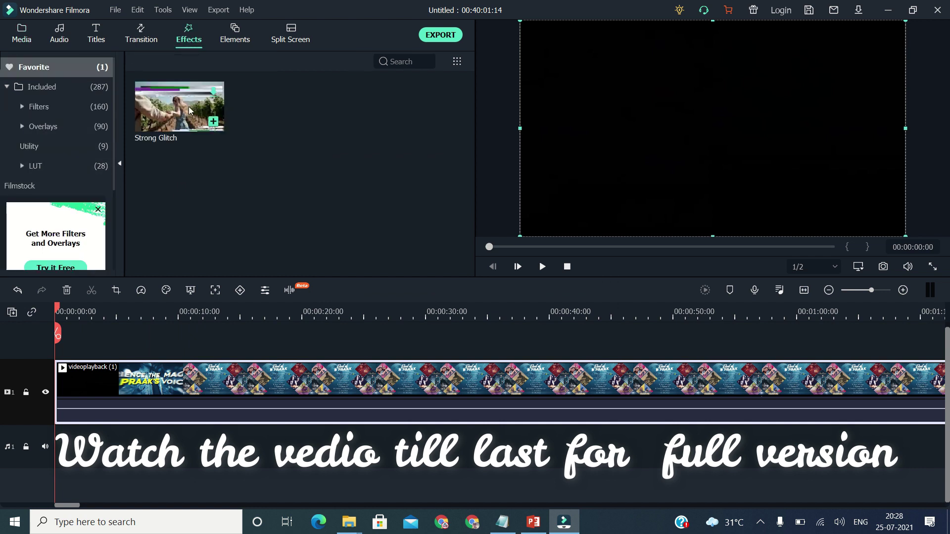
Choose Export to Device and dismiss the watermark purchase prompt
left_click(219, 11)
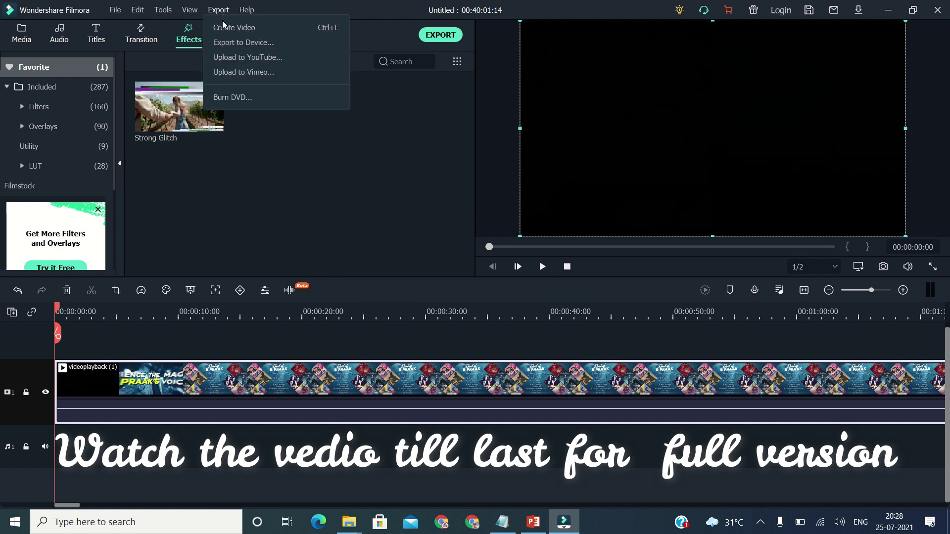
left_click(232, 43)
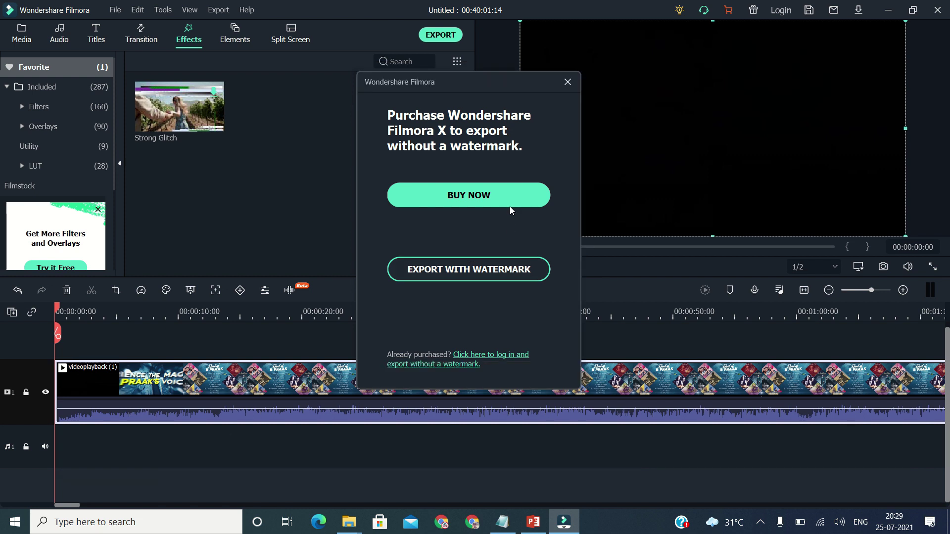
left_click(564, 84)
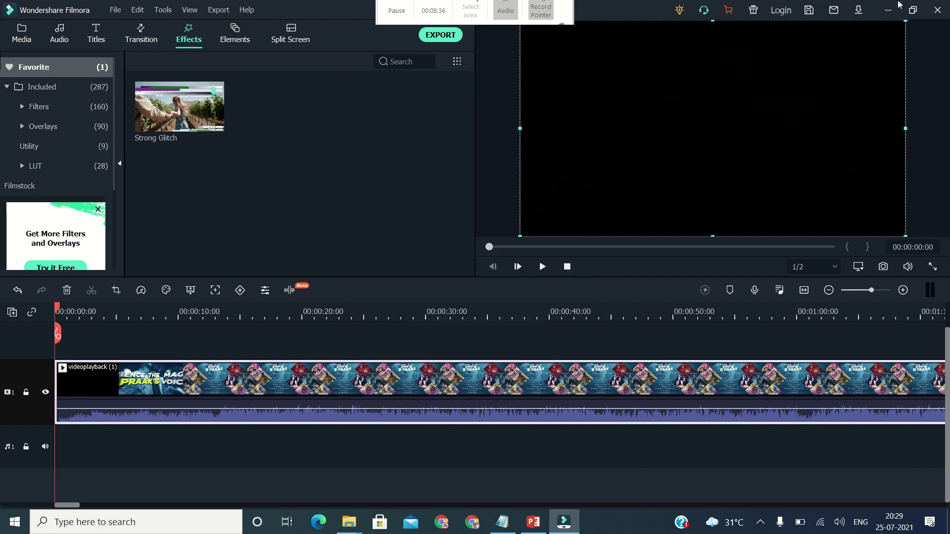
Close Filmora X, declining both the export and saving the project
left_click(939, 11)
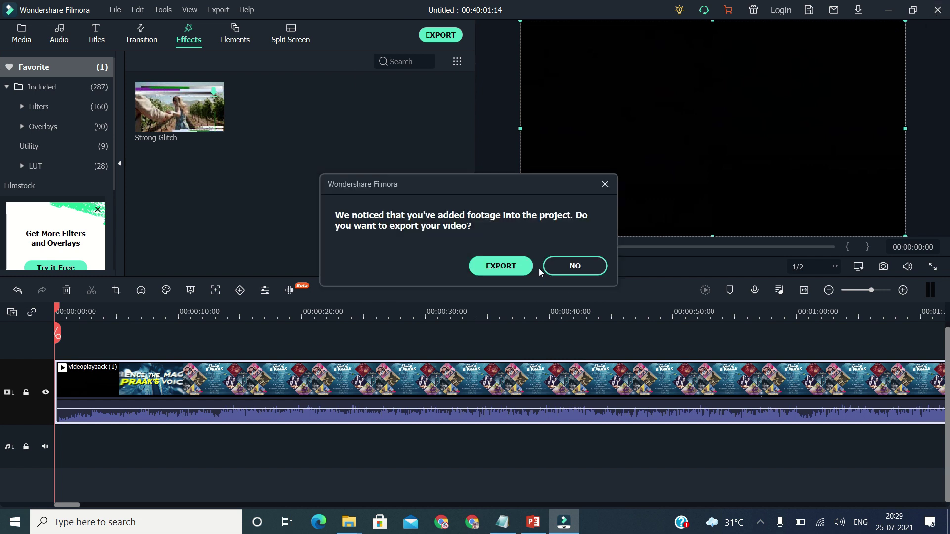
left_click(576, 266)
left_click(576, 263)
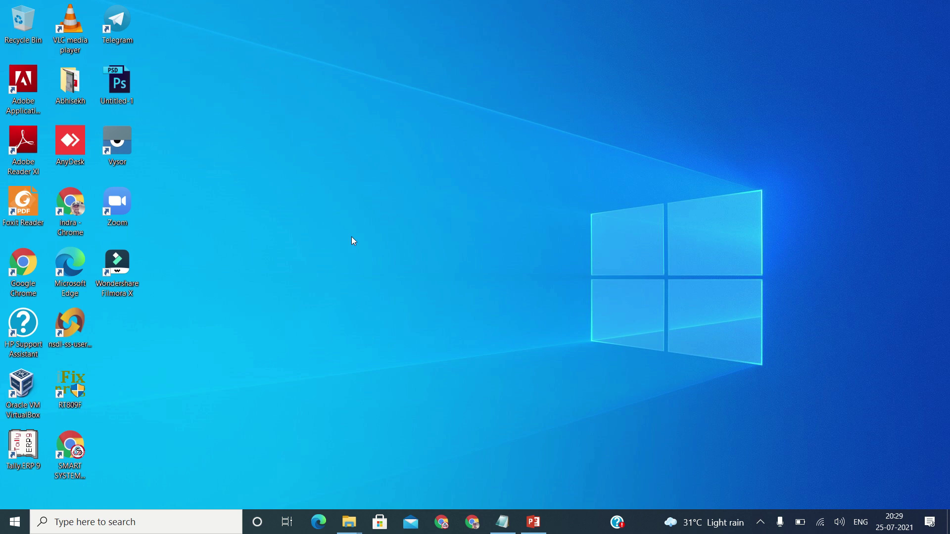
Open the Crack folder and copy its three files: Activator WF X10.xx, Hosts Patcher and Readme
key("alt+Tab")
key("alt+Tab")
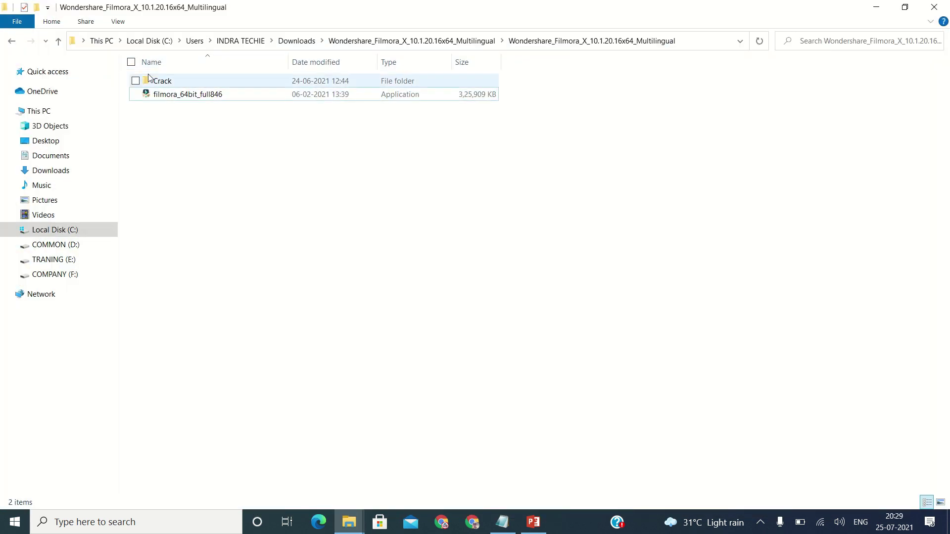
left_click(187, 82)
double_click(187, 82)
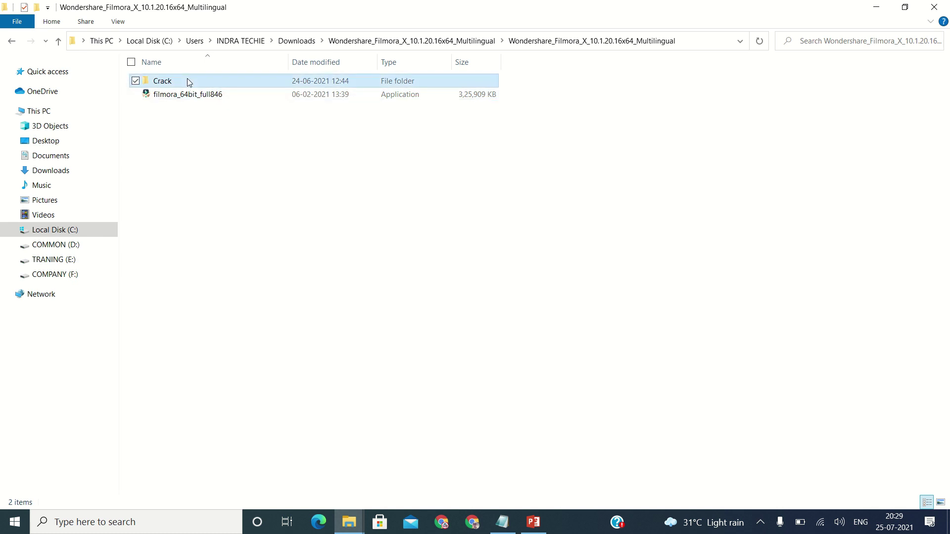
left_click_drag(167, 147, 182, 83)
right_click(182, 82)
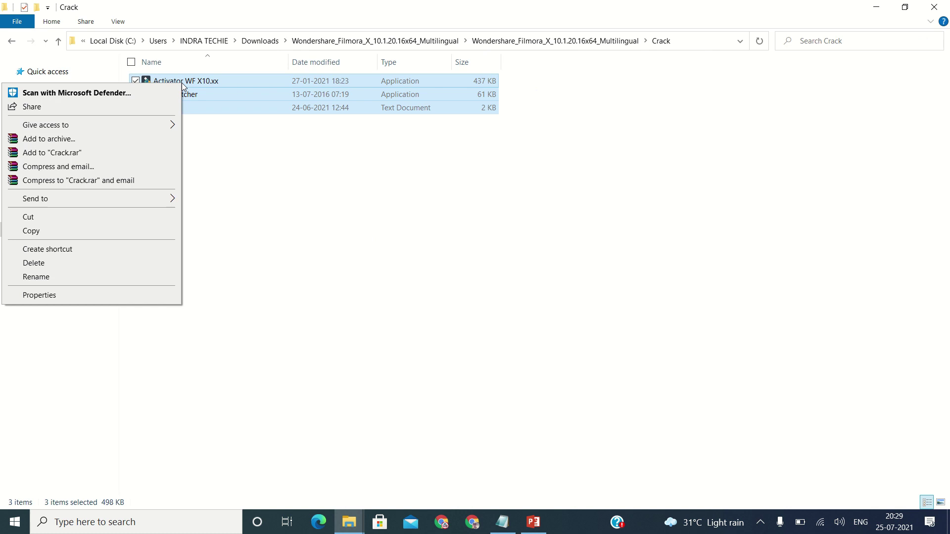
left_click(94, 231)
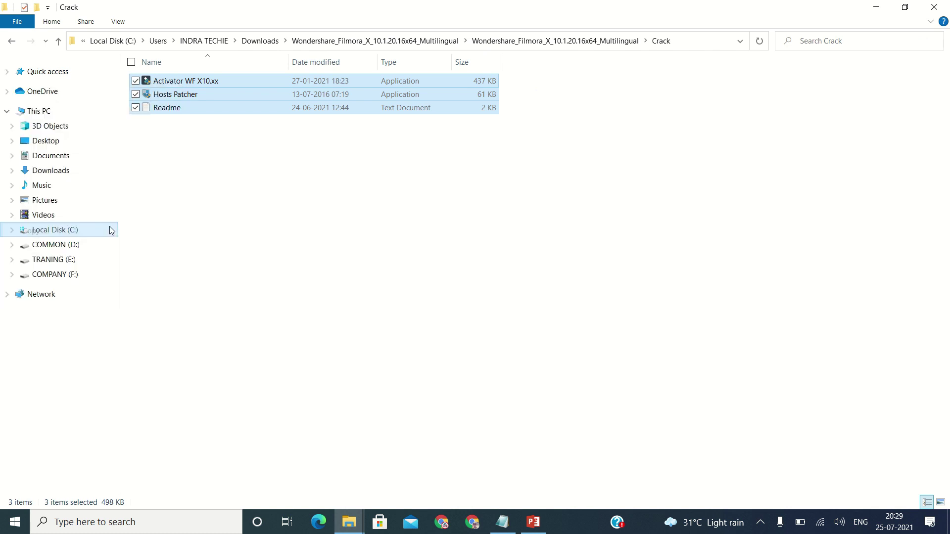
left_click(332, 207)
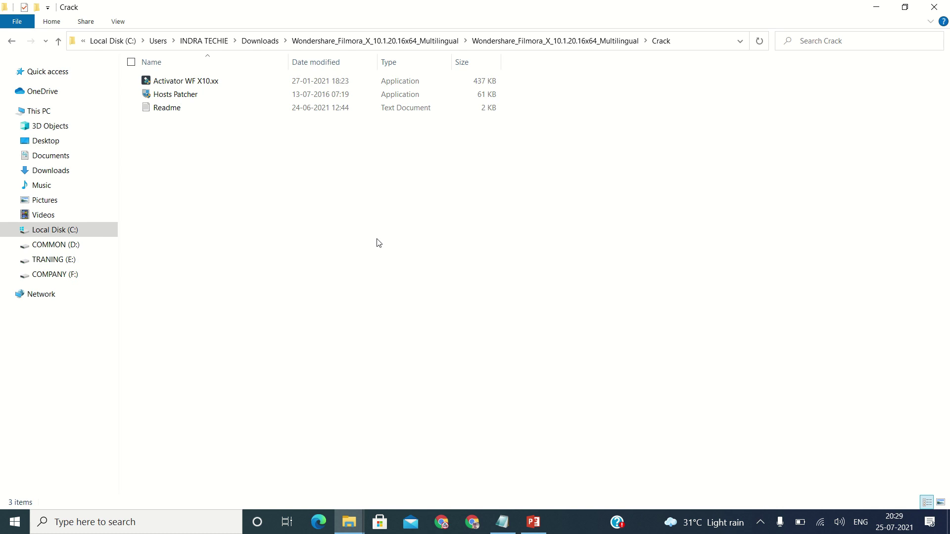
Paste the three copied Crack files into Filmora X's program folder
left_click(876, 7)
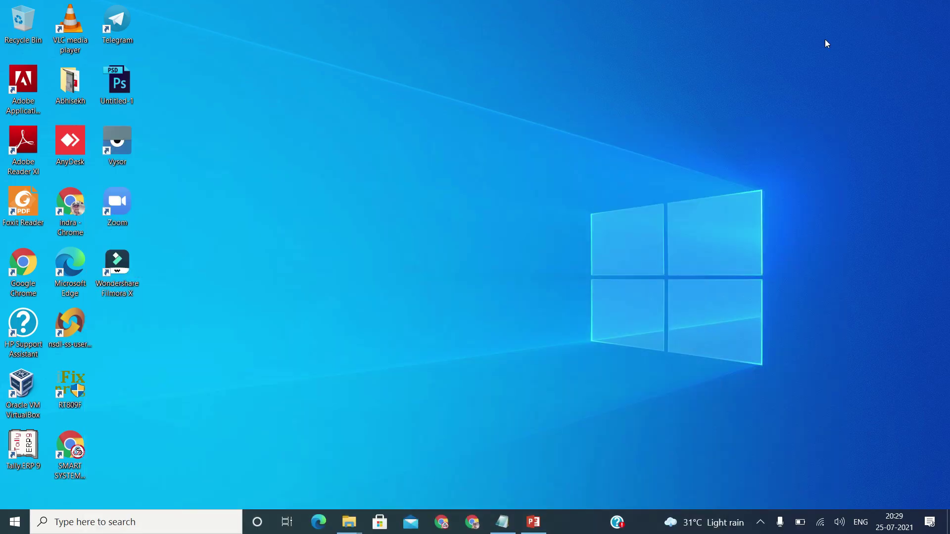
double_click(110, 280)
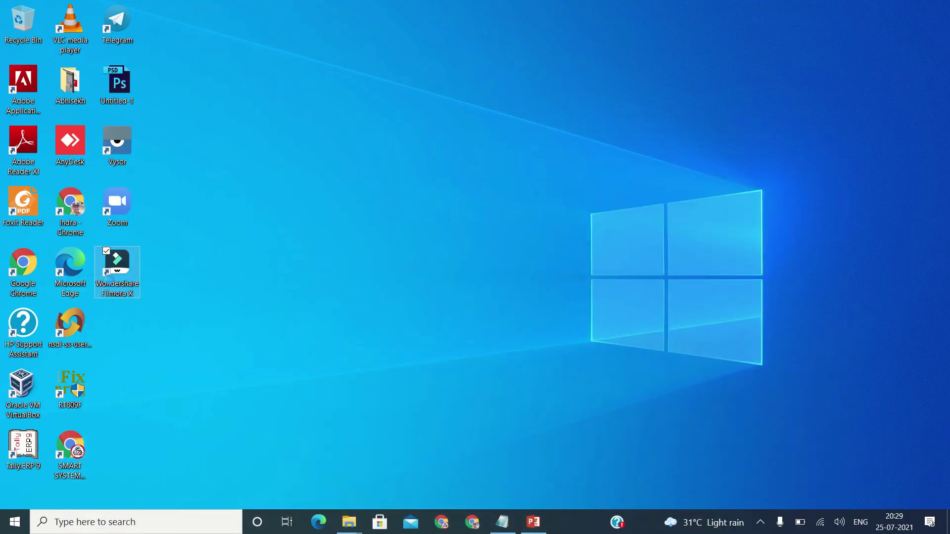
right_click(110, 282)
left_click(102, 216)
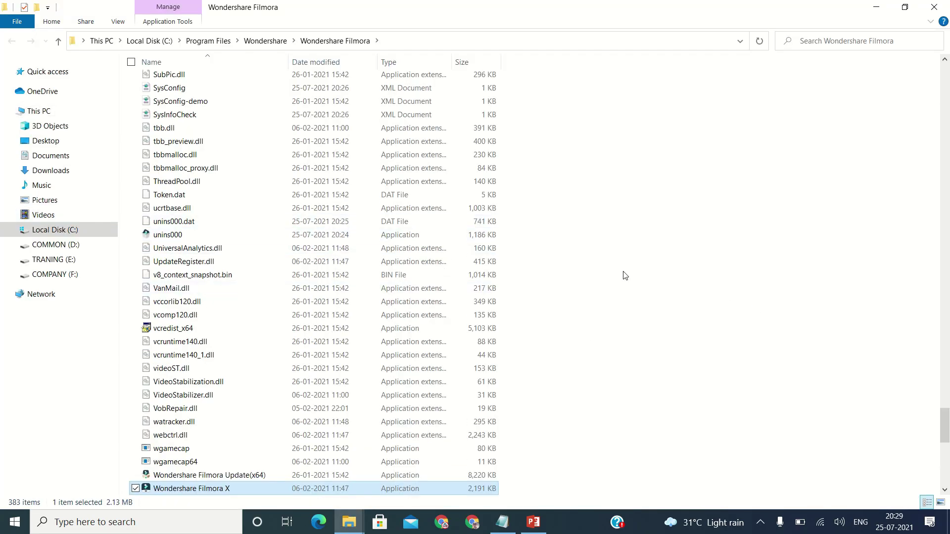
left_click(677, 257)
scroll(677, 257, "up", 17)
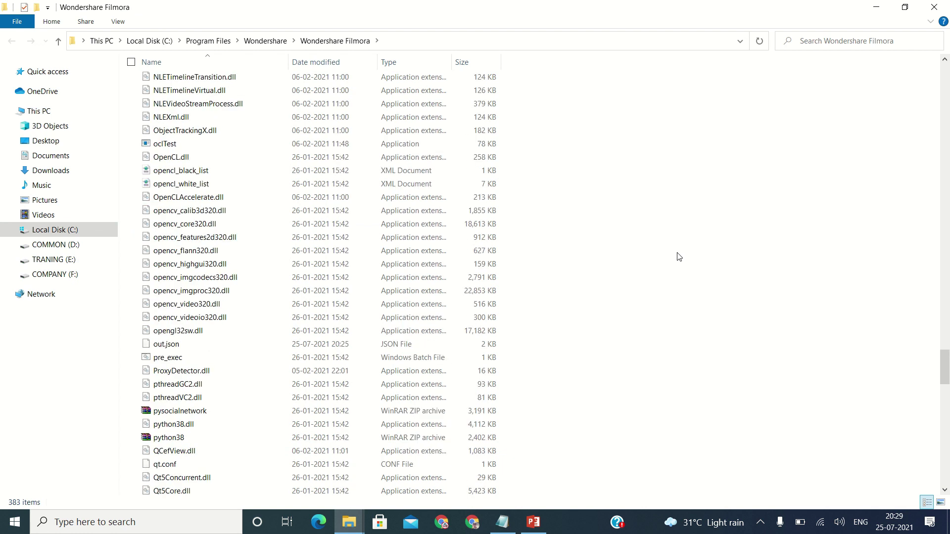
scroll(678, 256, "up", 6)
right_click(678, 255)
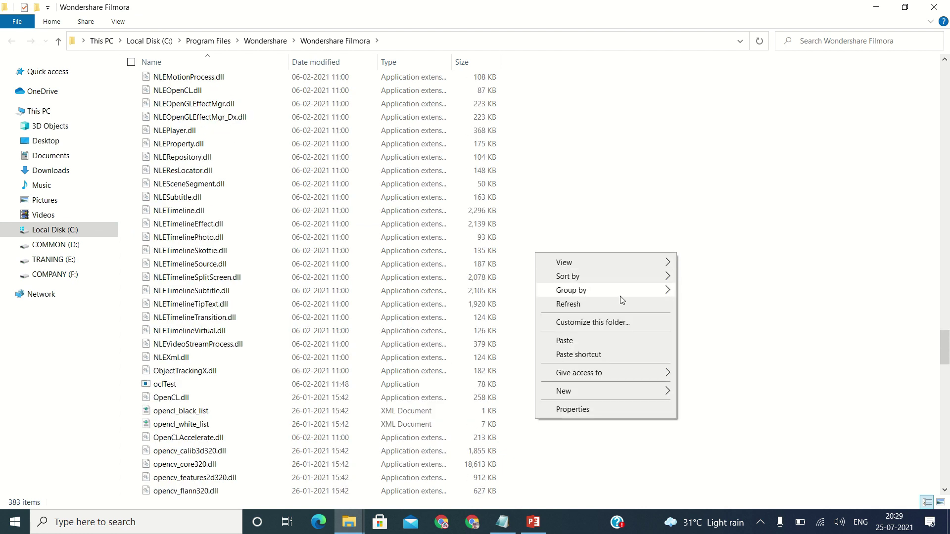
left_click(603, 343)
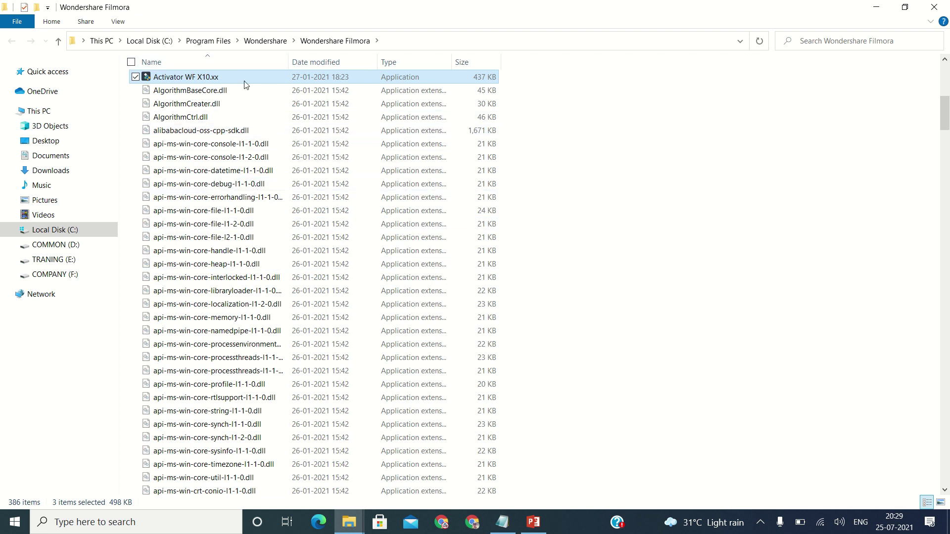
Run Activator WF X10.xx as administrator, then close the command window and Explorer
left_click(228, 80)
right_click(227, 81)
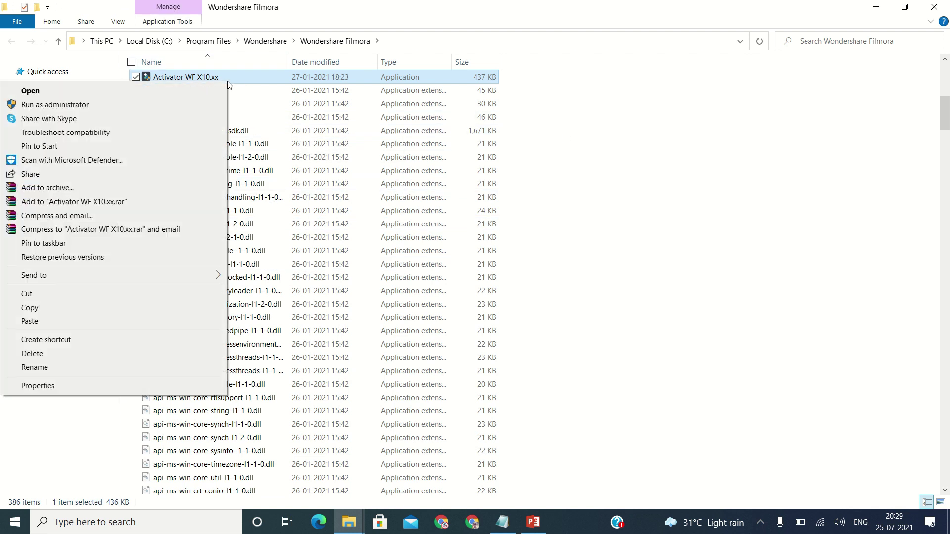
left_click(149, 110)
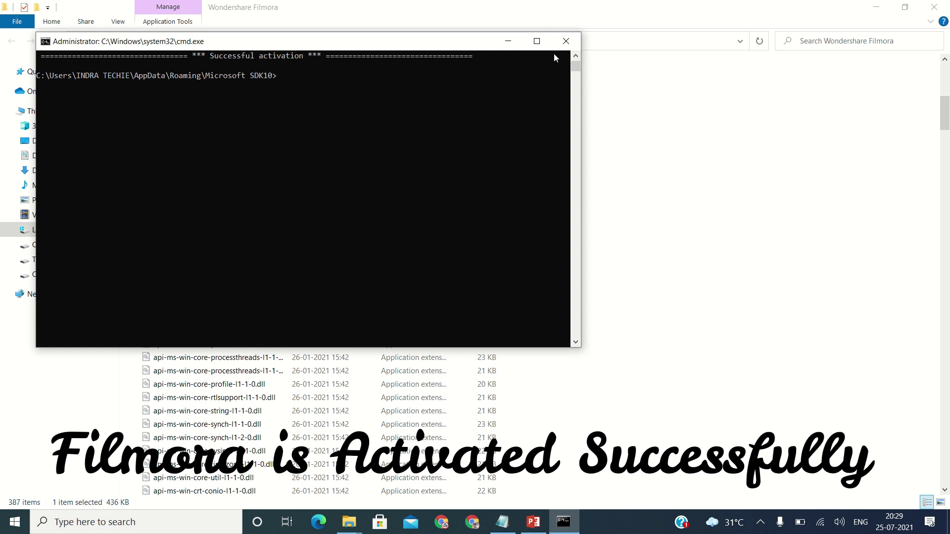
left_click(566, 41)
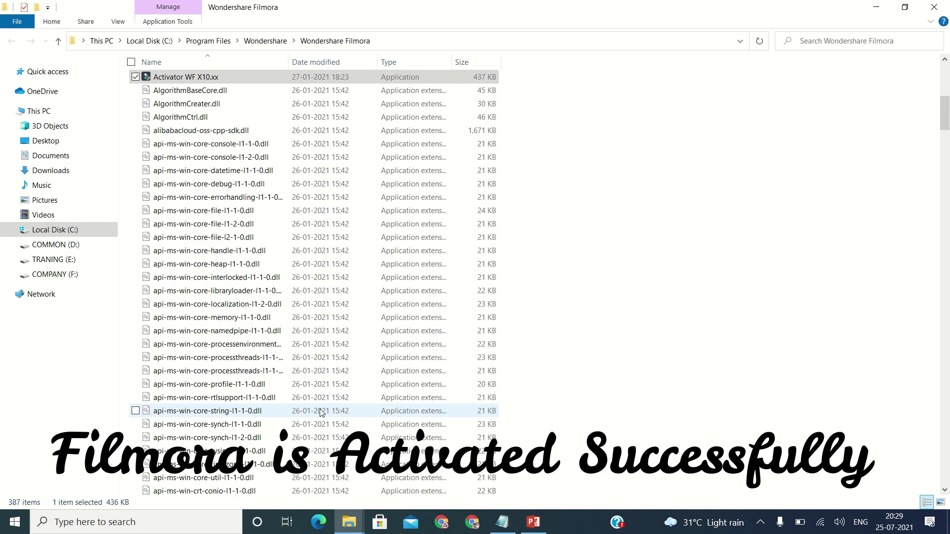
left_click(934, 7)
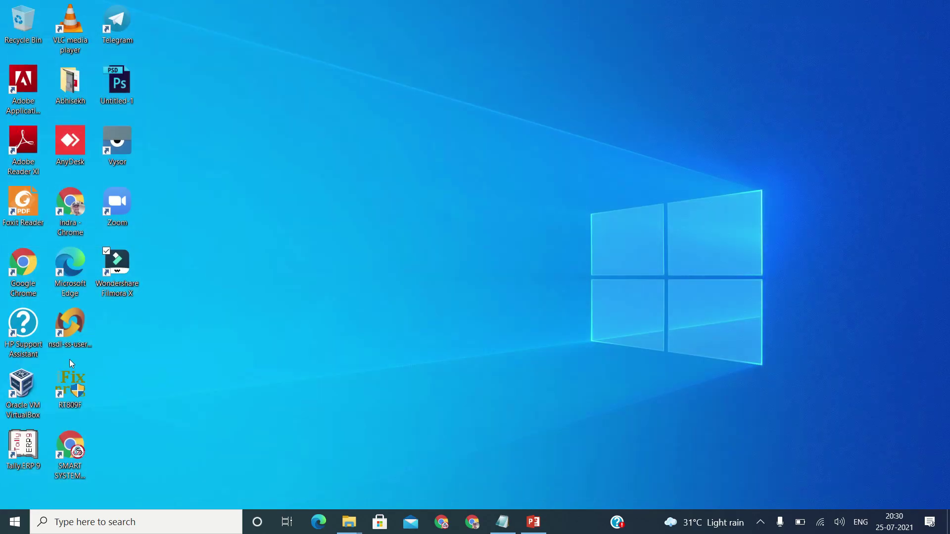
Launch Filmora X and import the videoplayback (1) clip into project media
double_click(118, 281)
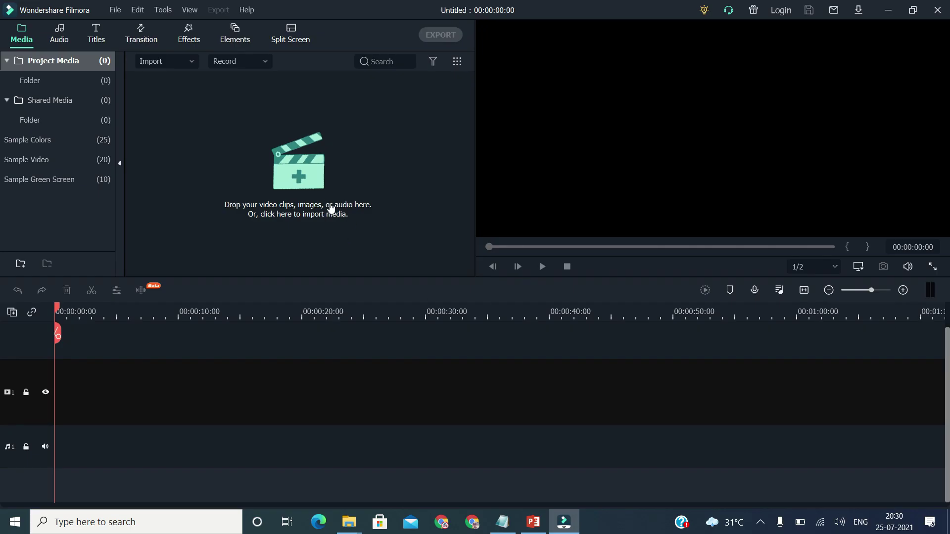
left_click(302, 165)
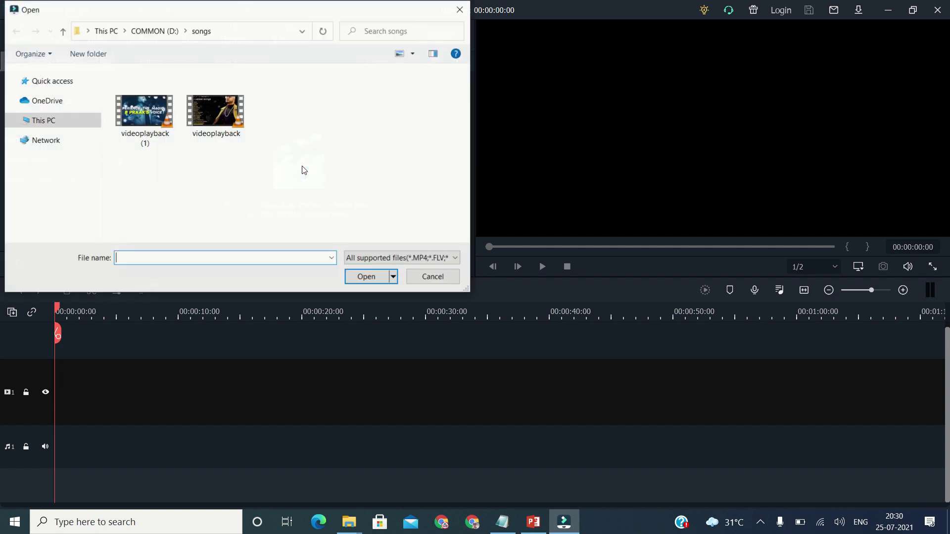
left_click(146, 128)
left_click(367, 277)
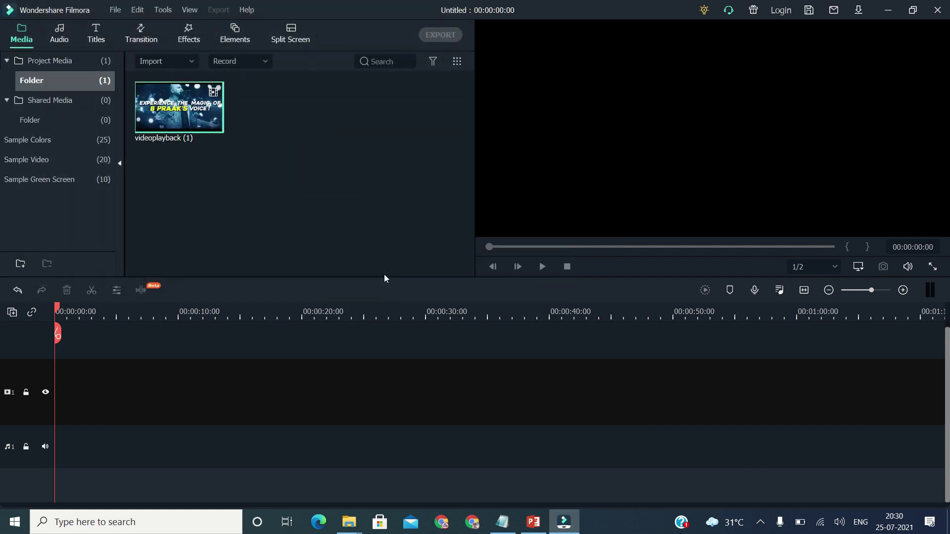
Place videoplayback (1) on the video track, keeping the 1920 x 1080 25fps project settings
left_click_drag(181, 117, 92, 364)
left_click(564, 285)
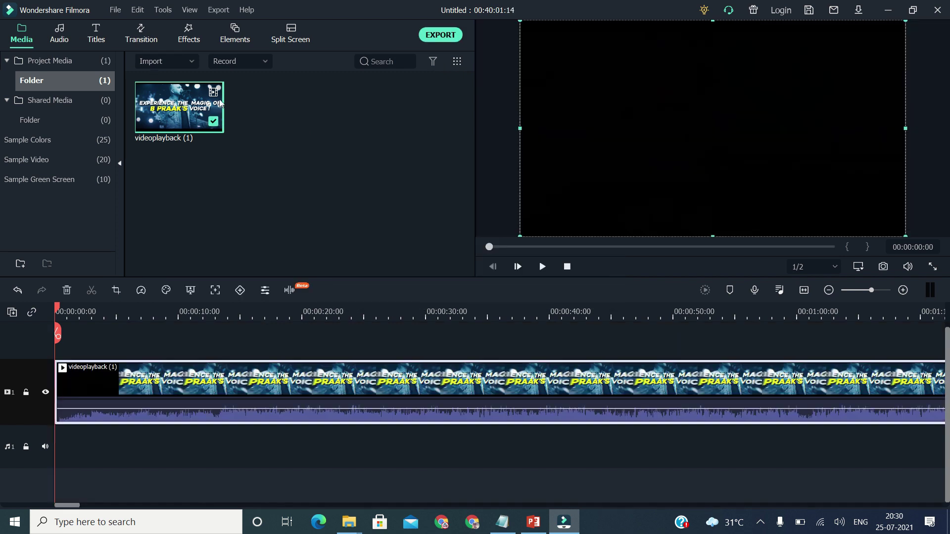
left_click(143, 40)
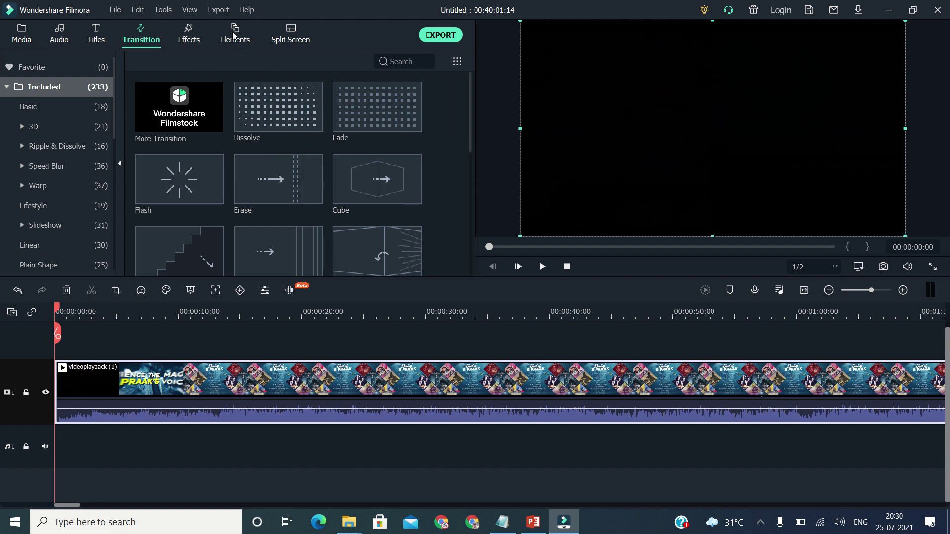
Open Export to Device and select the Samsung Galaxy preset (854x480, 30 fps)
left_click(220, 10)
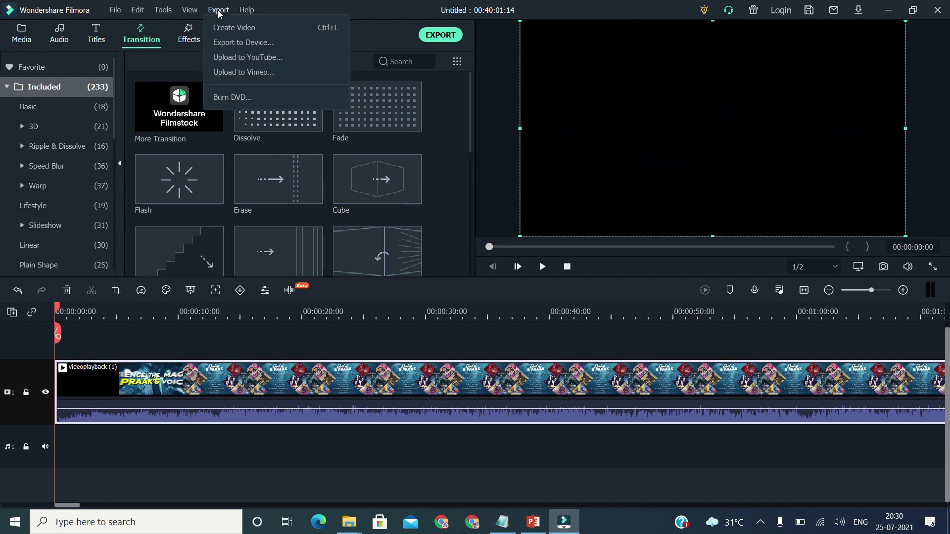
left_click(228, 42)
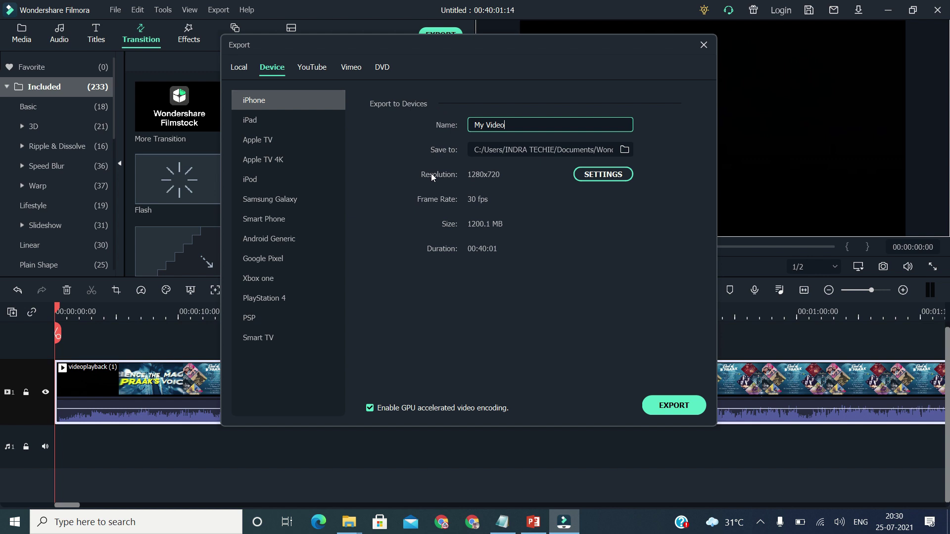
left_click(277, 167)
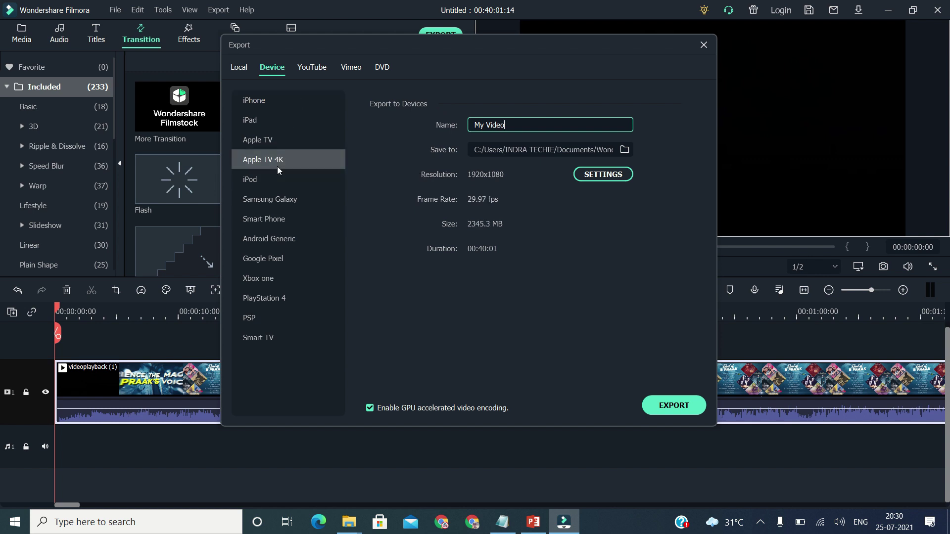
left_click(277, 202)
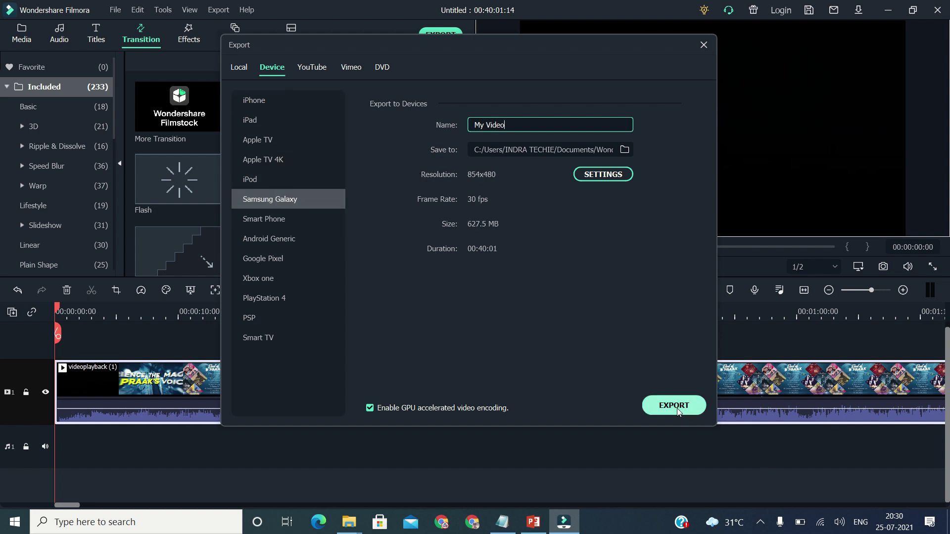